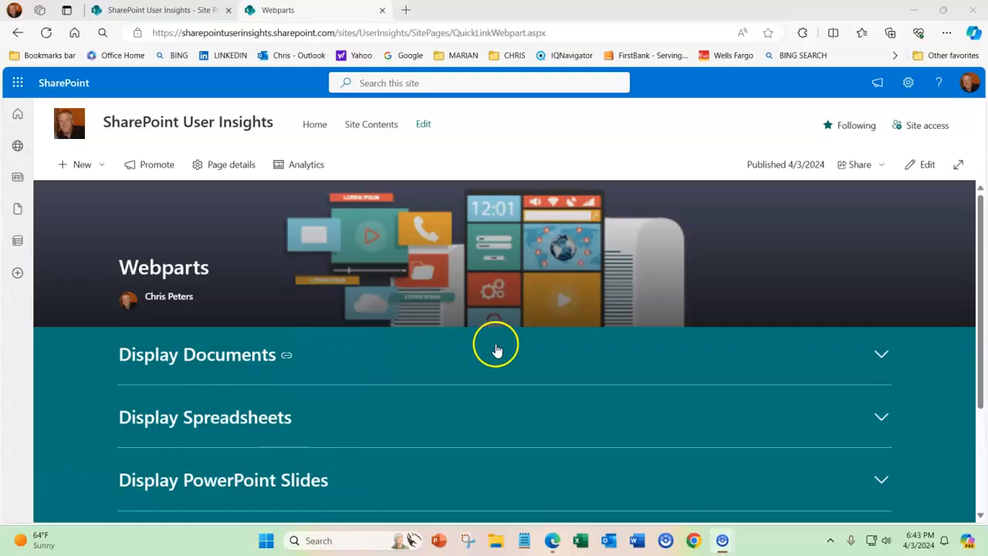
# Expand and collapse the Display Documents and Display Spreadsheets sections to preview how they work
pyautogui.moveTo(978, 271); pyautogui.dragTo(984, 303)
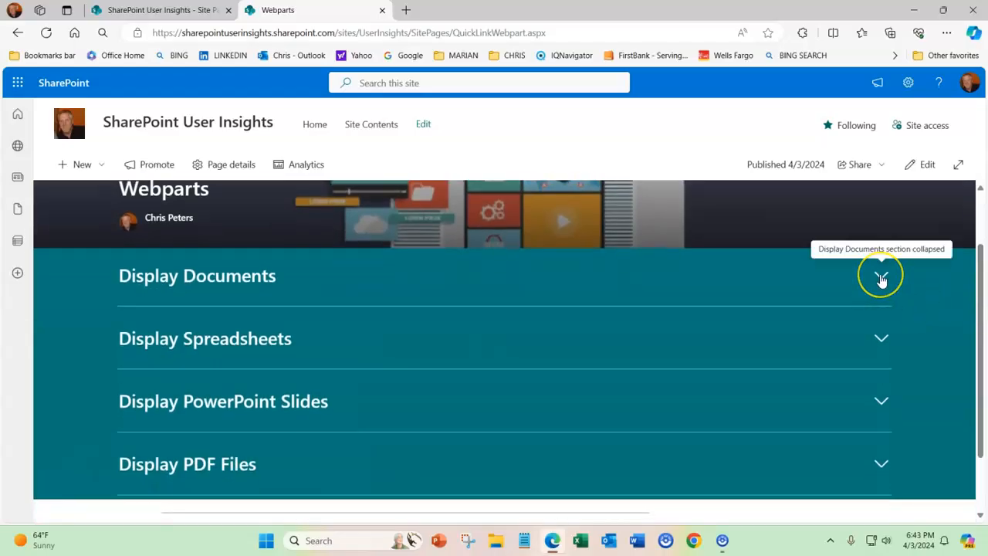
pyautogui.click(882, 280)
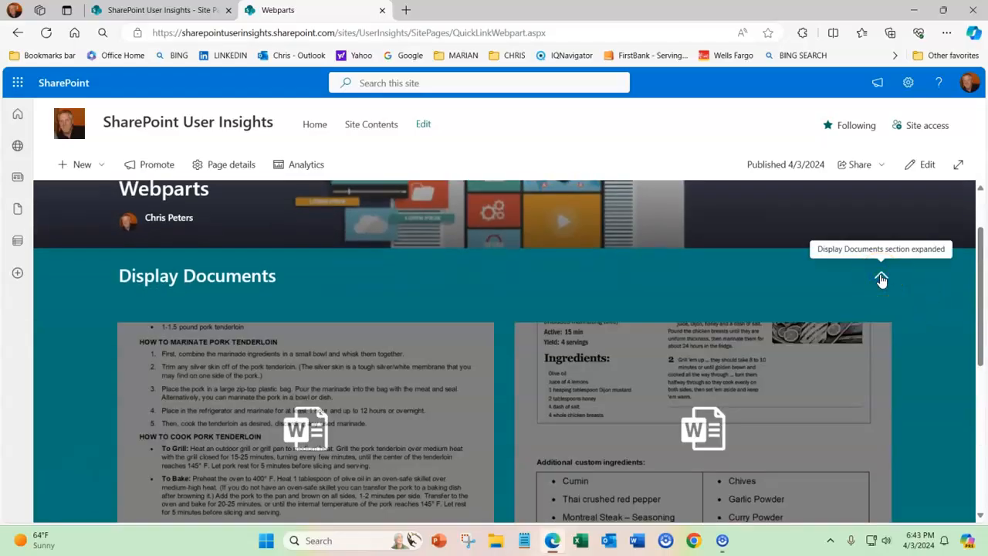
pyautogui.click(881, 280)
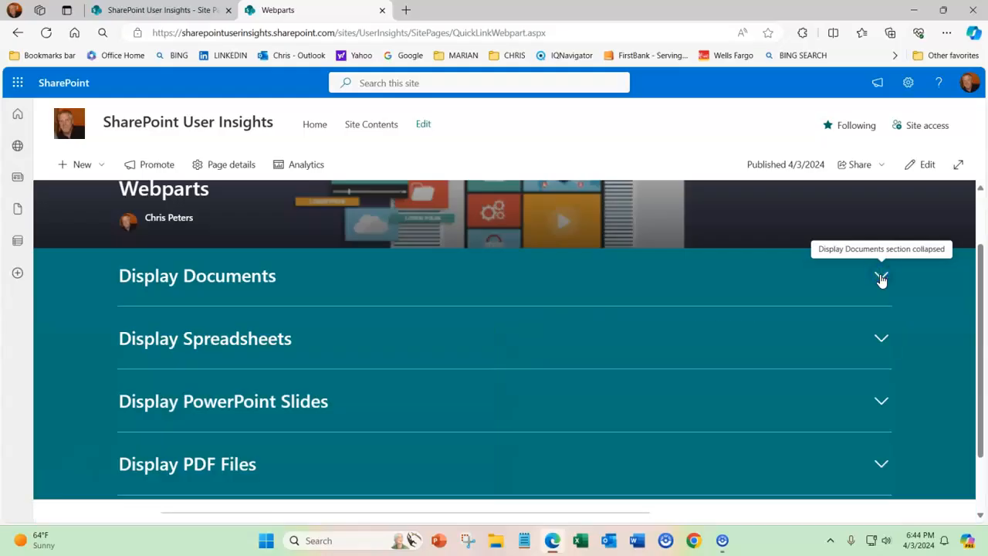
pyautogui.click(884, 341)
pyautogui.click(884, 342)
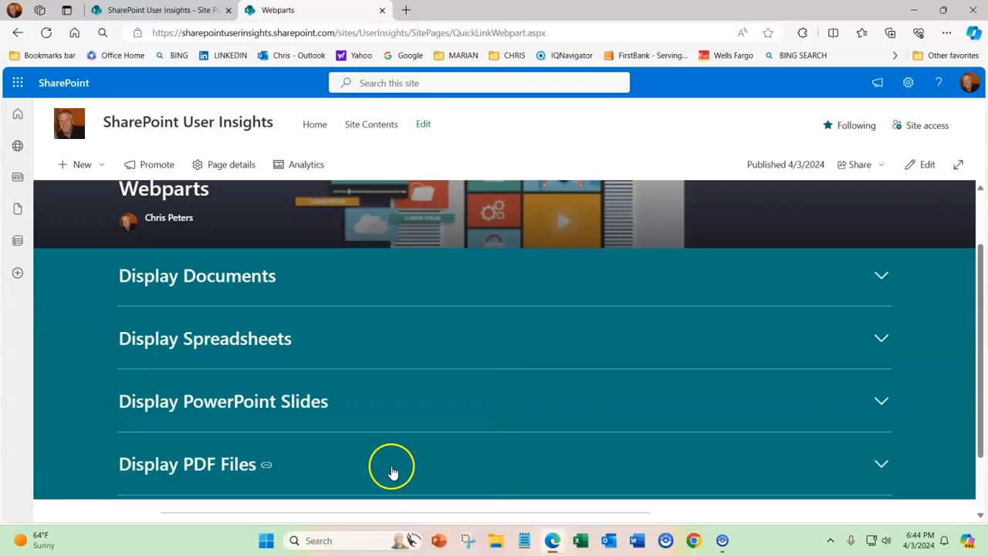
# Expand the Display Documents section, look through the embedded pork tenderloin marinade recipe, and collapse the section again
pyautogui.moveTo(978, 358)
pyautogui.mouseDown()
pyautogui.moveTo(979, 325)
pyautogui.moveTo(982, 355)
pyautogui.mouseUp()
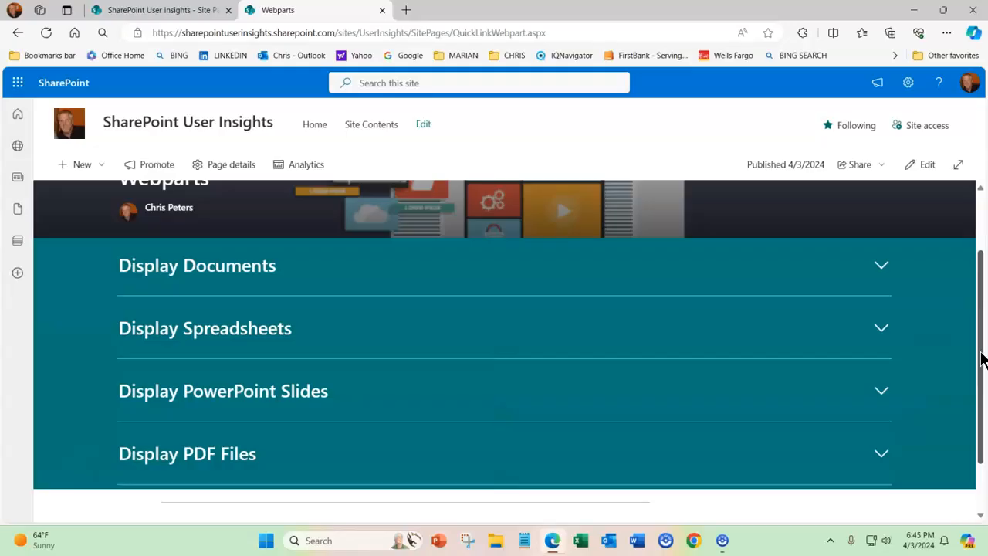
pyautogui.moveTo(981, 353); pyautogui.dragTo(982, 335)
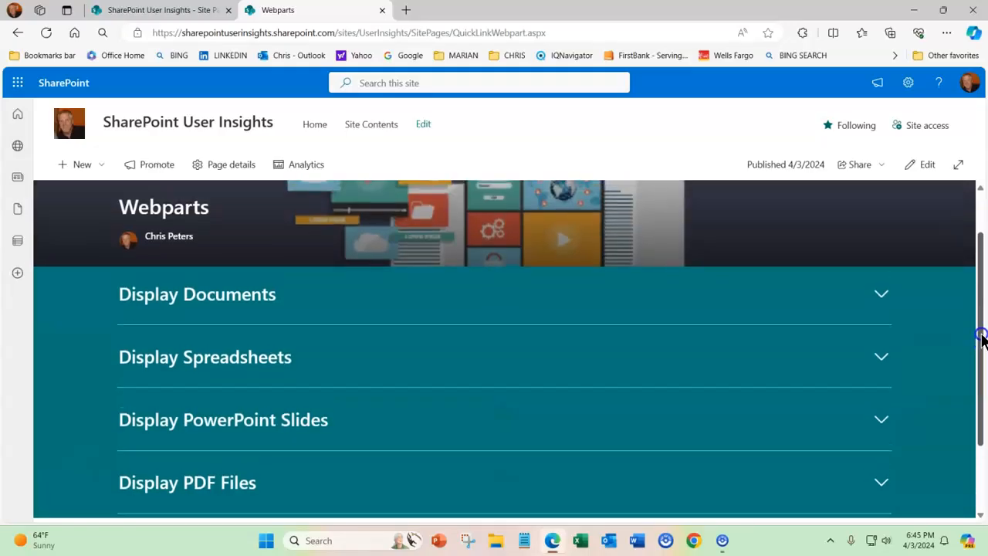
pyautogui.click(937, 325)
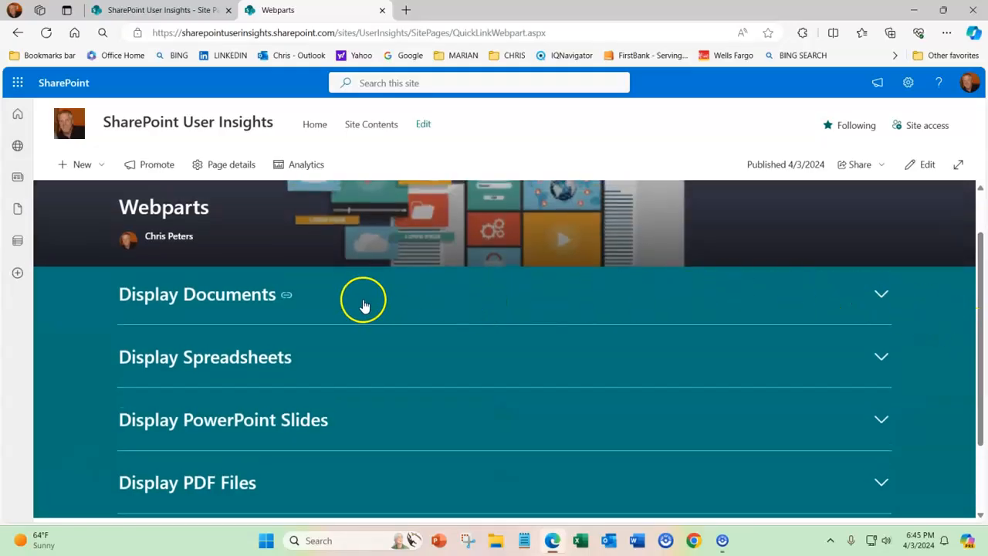
pyautogui.click(883, 299)
pyautogui.click(883, 299)
pyautogui.click(883, 298)
pyautogui.click(891, 306)
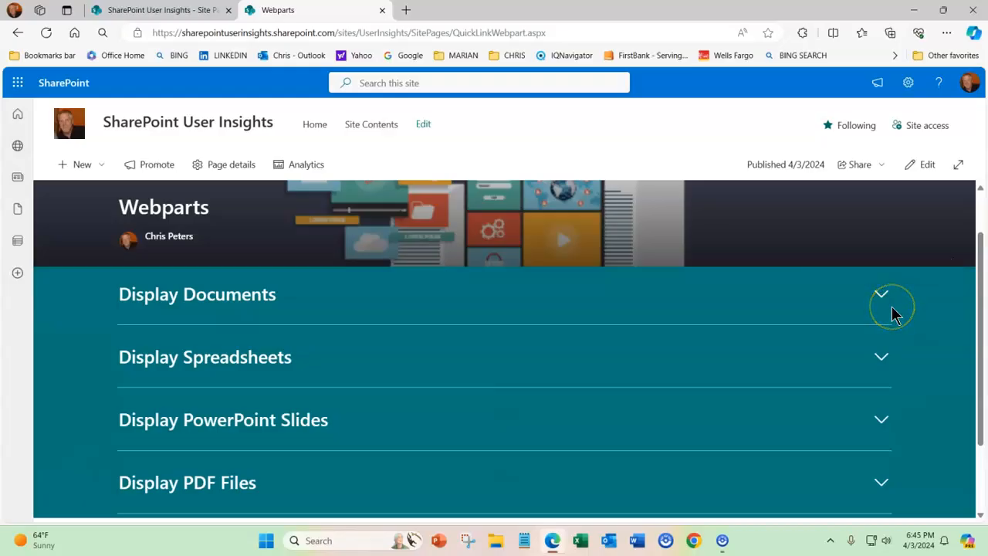
pyautogui.click(882, 301)
pyautogui.scroll(-2, 800, 331)
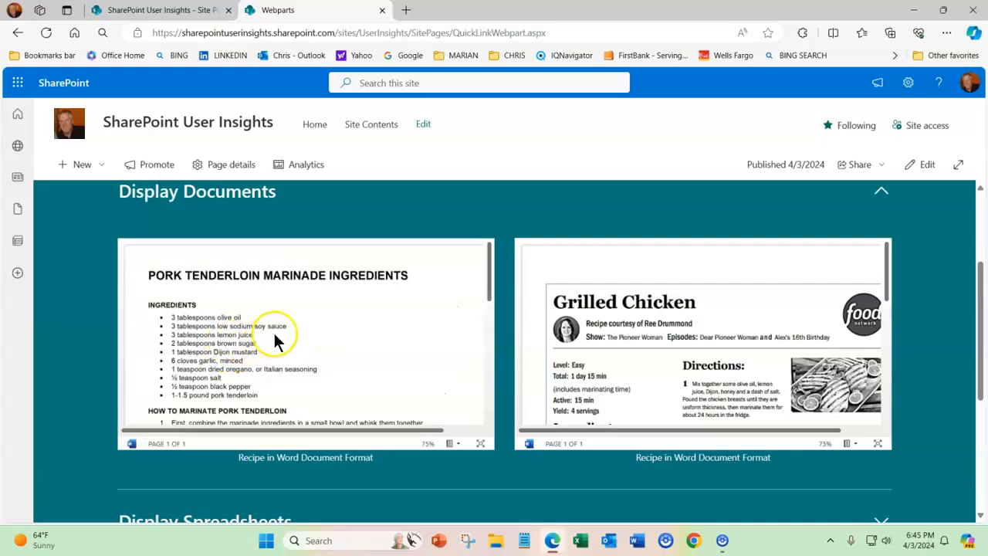
pyautogui.scroll(-3, 309, 301)
pyautogui.scroll(3, 309, 309)
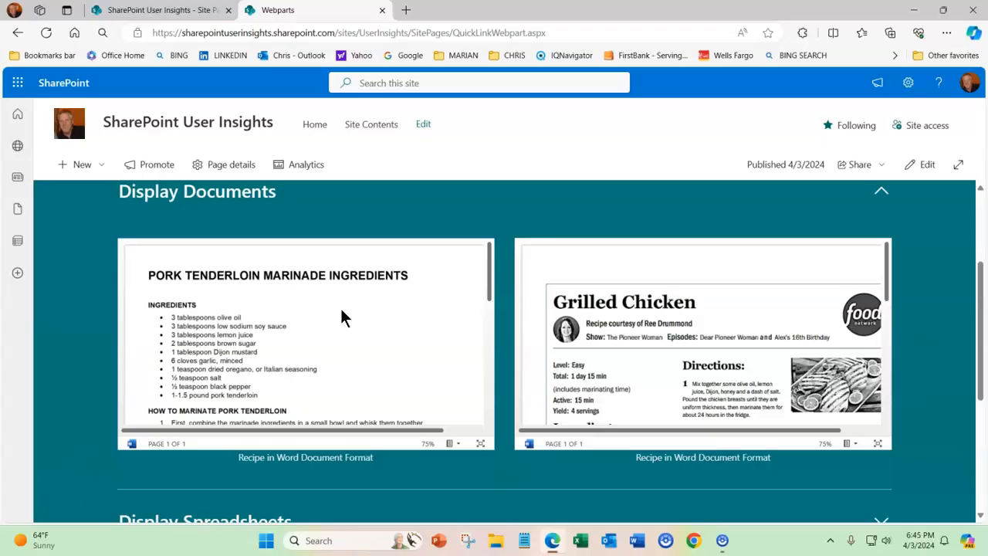
pyautogui.click(882, 193)
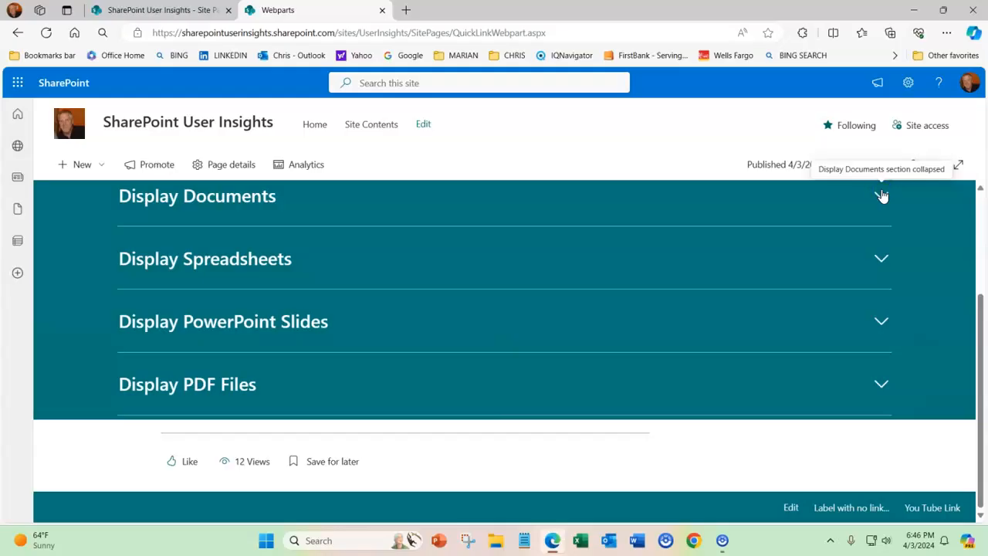
# Expand the Display Spreadsheets section and browse the embedded workbook's rows, columns and Category cells
pyautogui.click(881, 260)
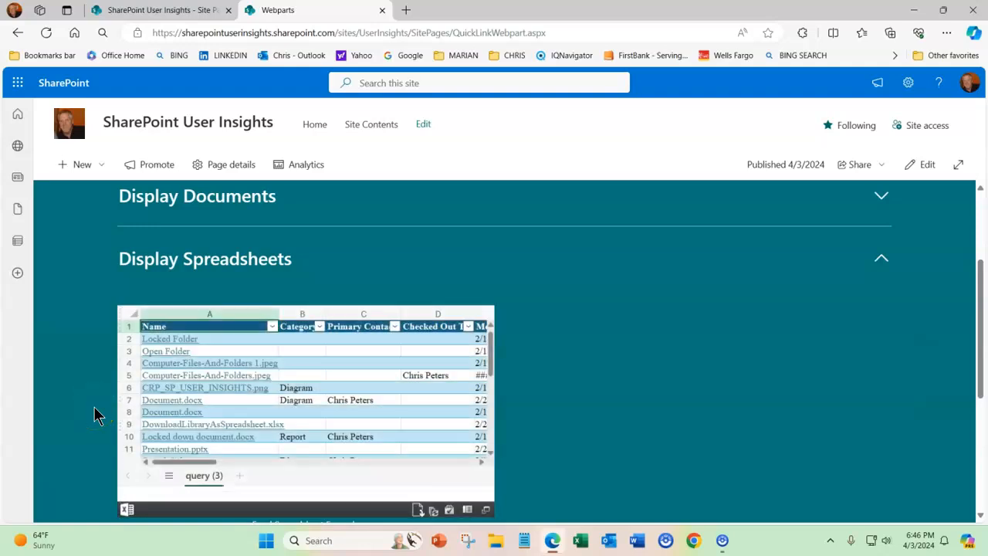
pyautogui.scroll(-4, 281, 392)
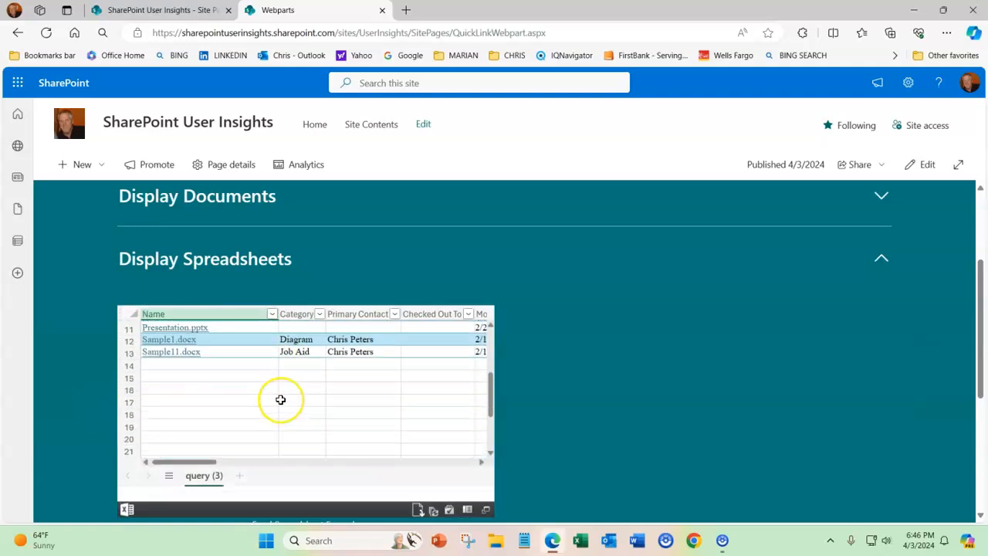
pyautogui.scroll(4, 280, 400)
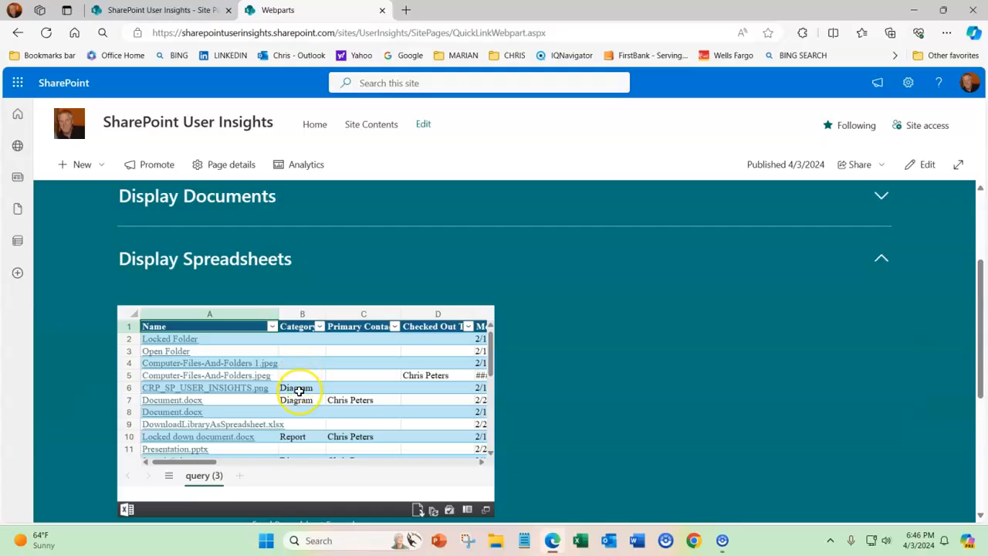
pyautogui.click(302, 389)
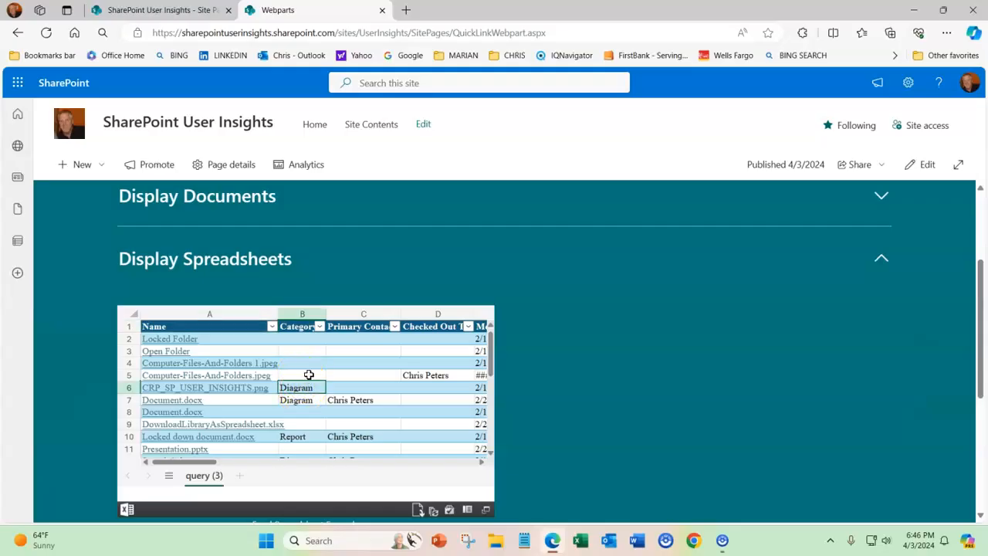
pyautogui.click(309, 375)
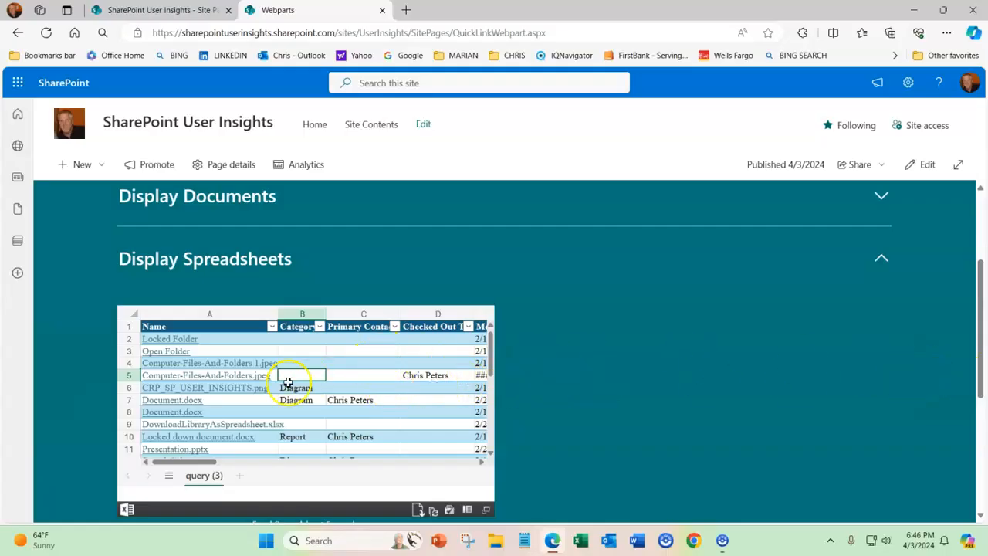
pyautogui.moveTo(206, 467)
pyautogui.mouseDown()
pyautogui.moveTo(305, 465)
pyautogui.moveTo(191, 462)
pyautogui.mouseUp()
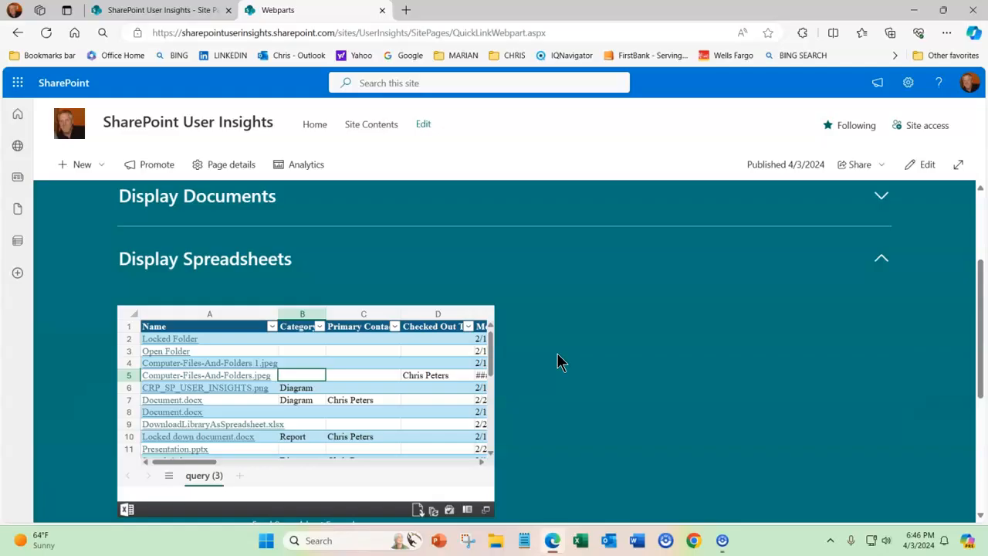
# View the embedded workbook's URL and embed code, close that information, and refresh all data connections
pyautogui.click(468, 511)
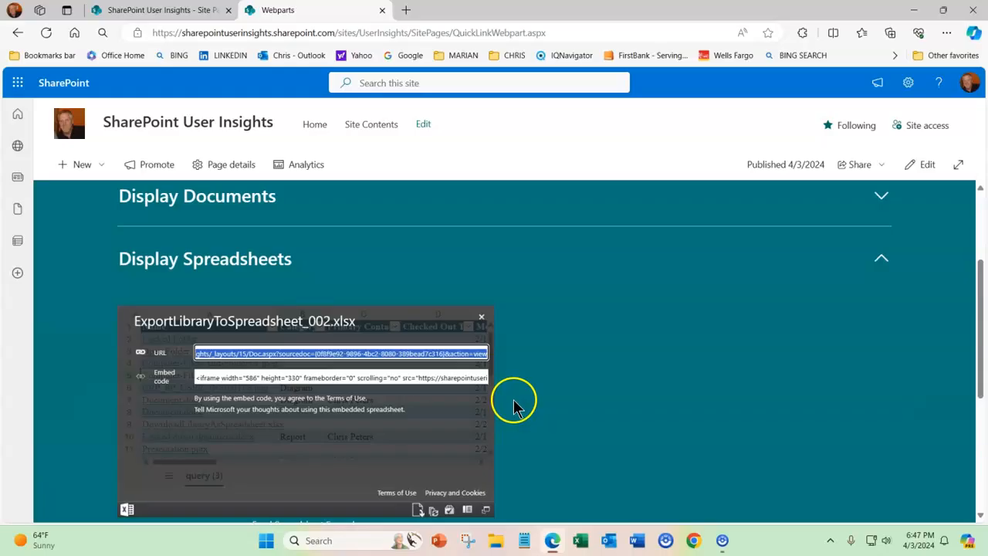
pyautogui.click(468, 509)
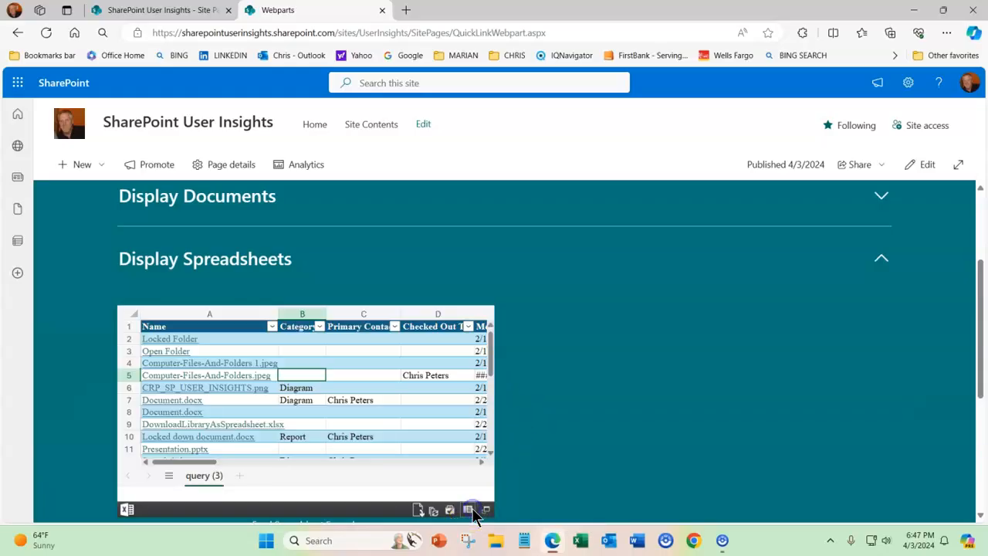
pyautogui.click(434, 511)
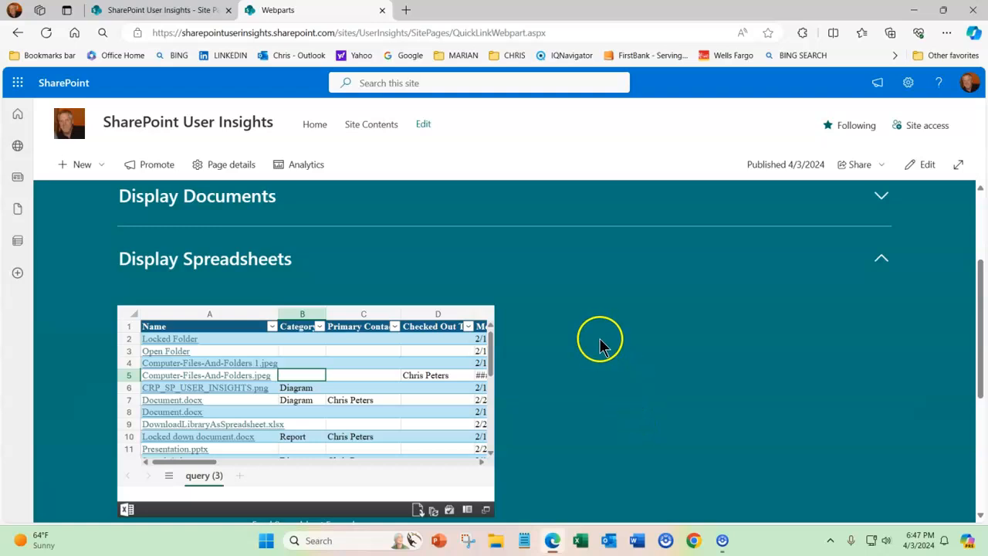
# Put the Webparts page in edit mode and open the settings of the spreadsheet web part under Display Spreadsheets
pyautogui.click(925, 166)
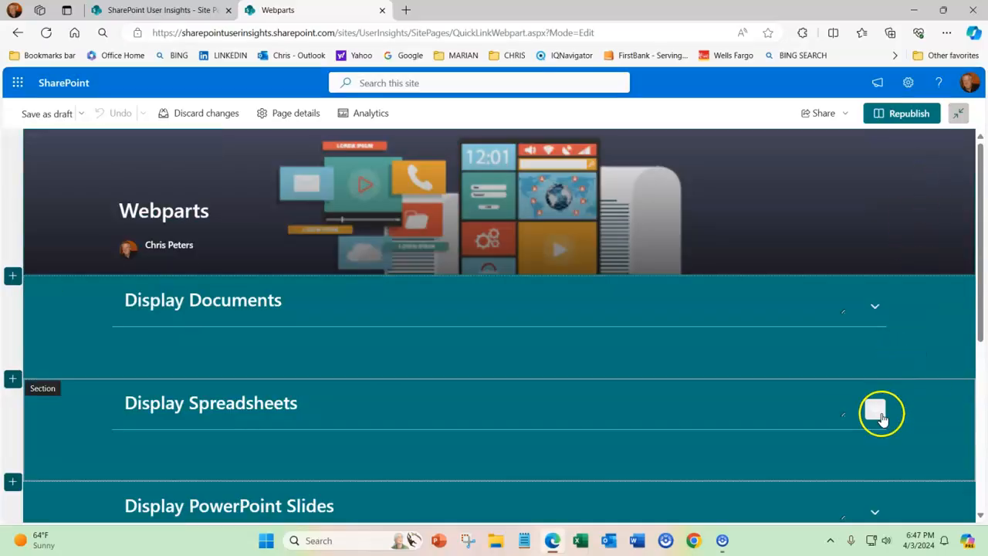
pyautogui.click(880, 415)
pyautogui.scroll(-1, 819, 386)
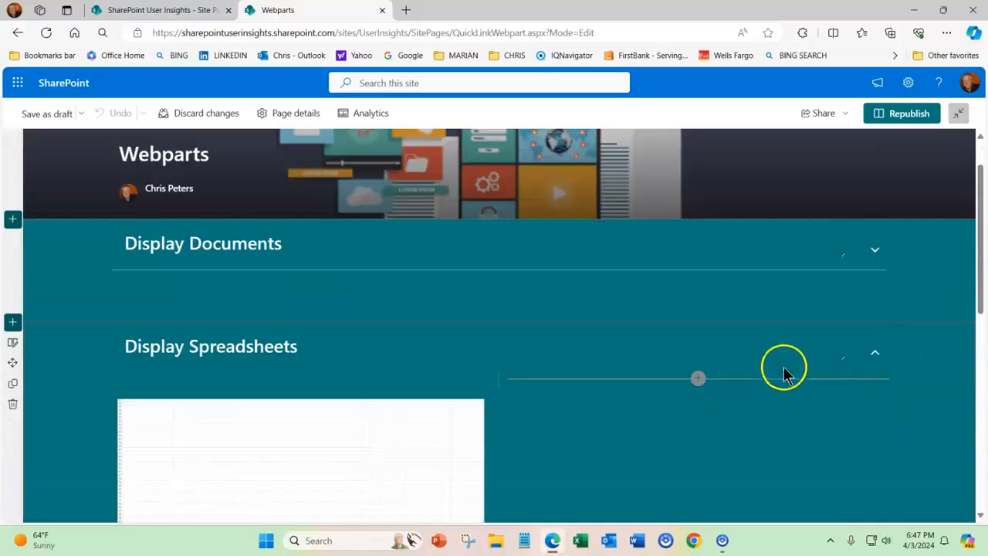
pyautogui.scroll(-2, 781, 363)
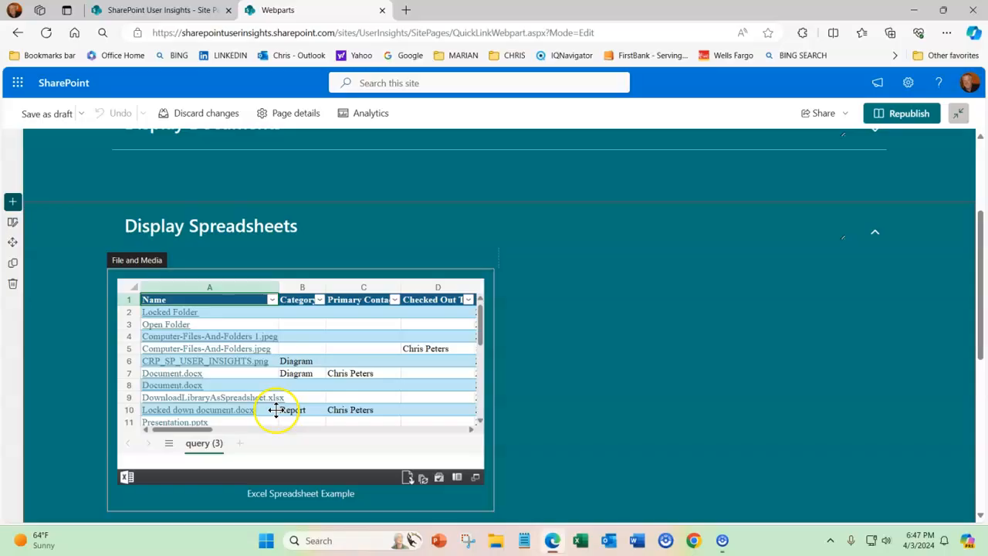
pyautogui.click(319, 433)
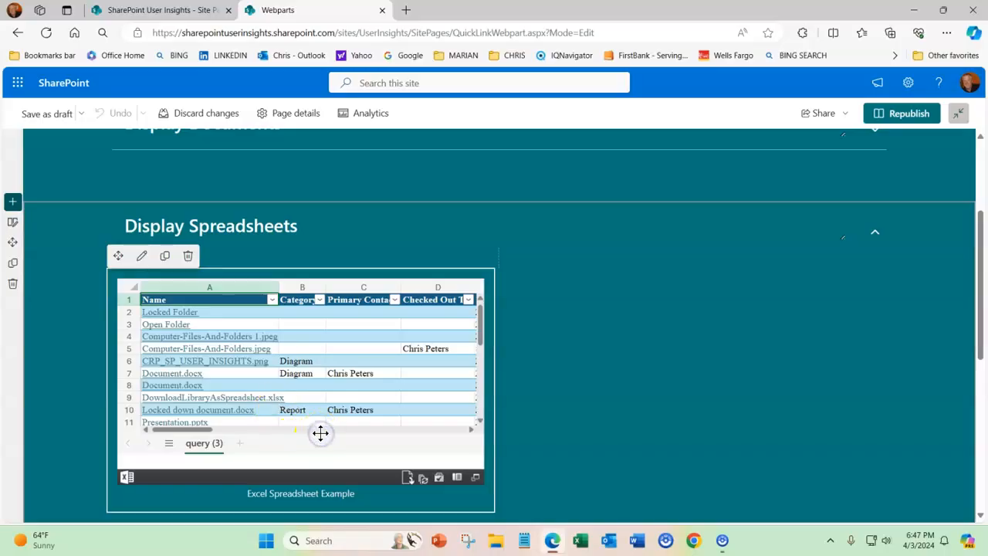
pyautogui.click(141, 264)
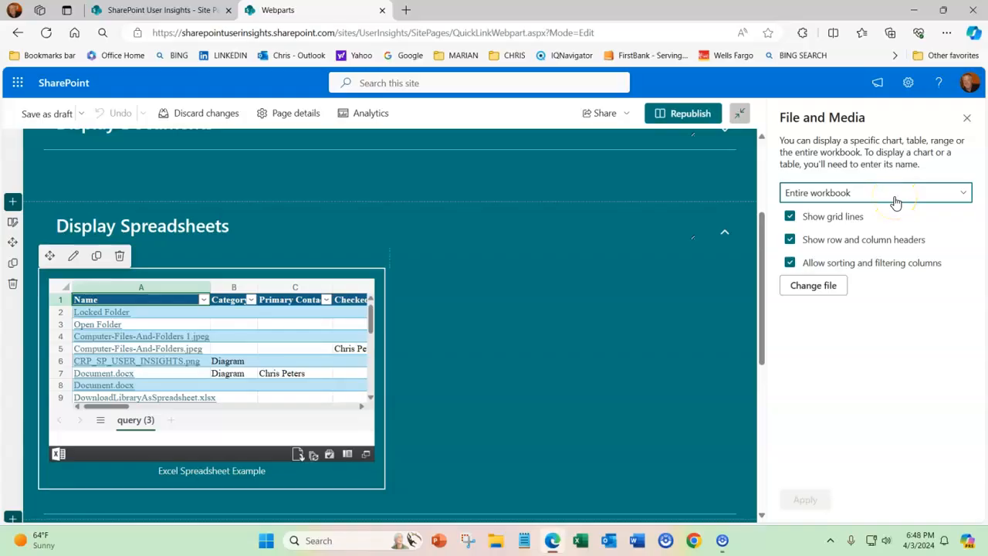
# Examine the Range display option of the spreadsheet web part and close its settings without applying
pyautogui.click(967, 198)
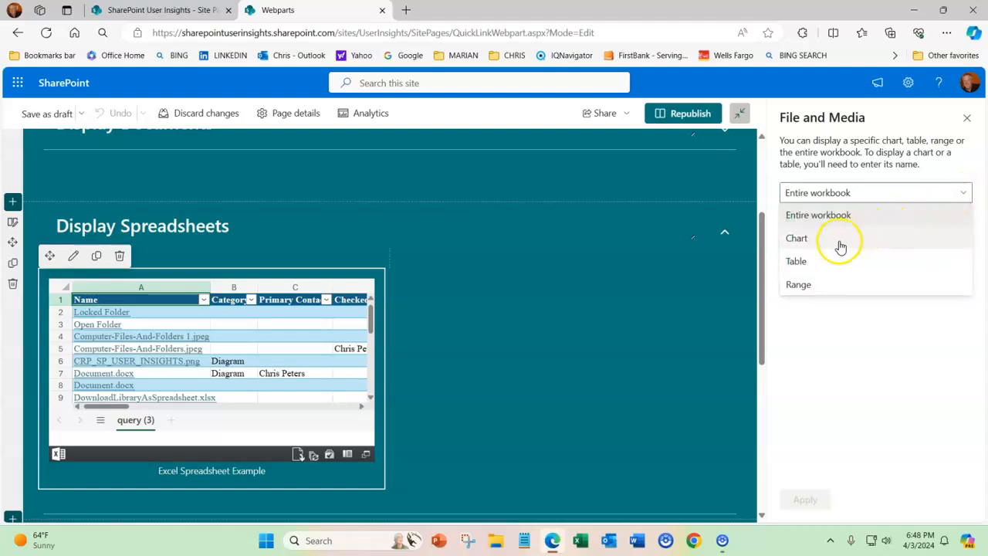
pyautogui.click(800, 285)
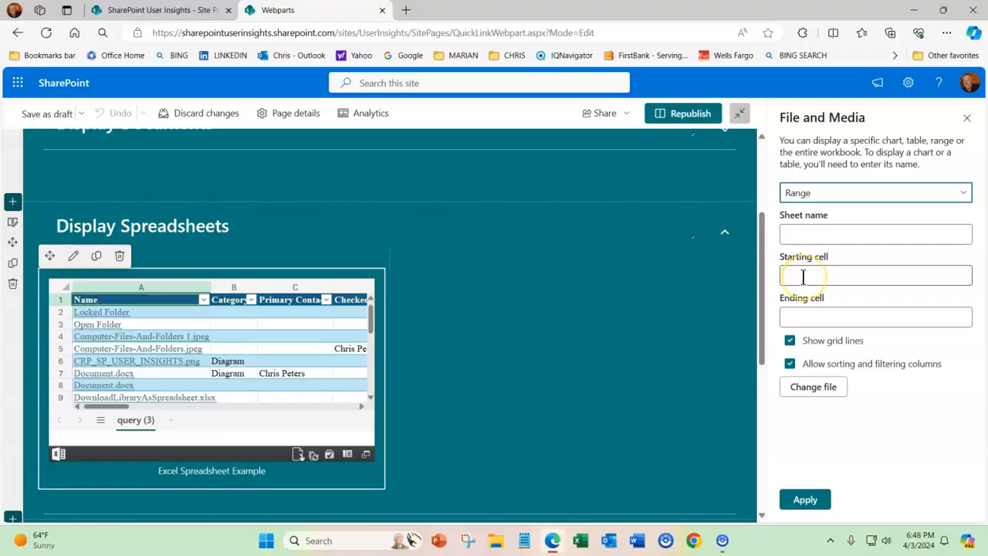
pyautogui.click(806, 303)
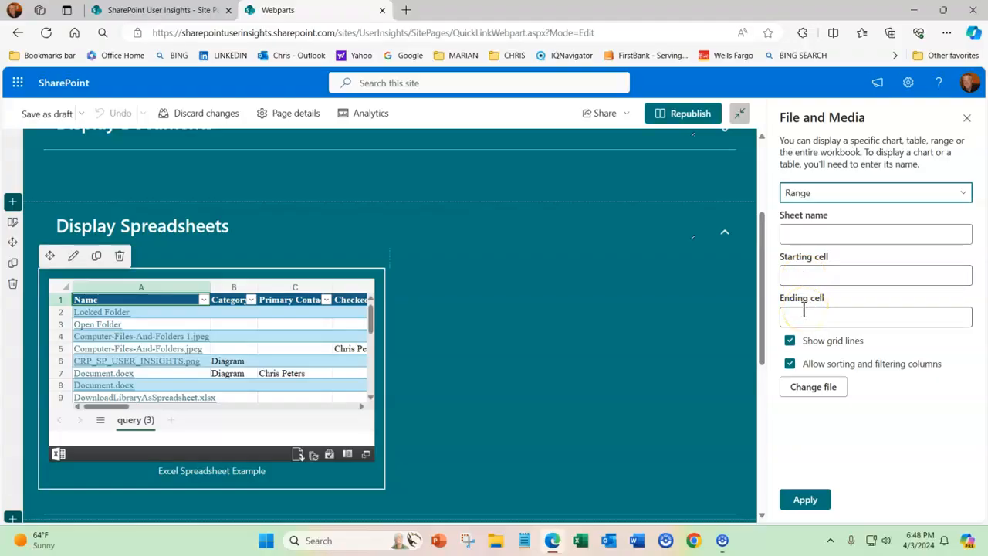
pyautogui.click(826, 348)
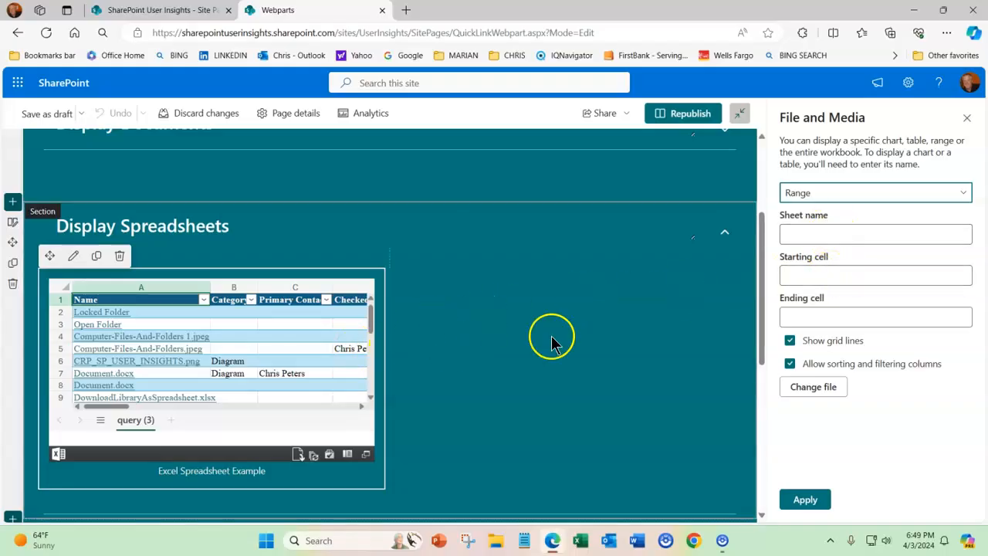
pyautogui.click(968, 123)
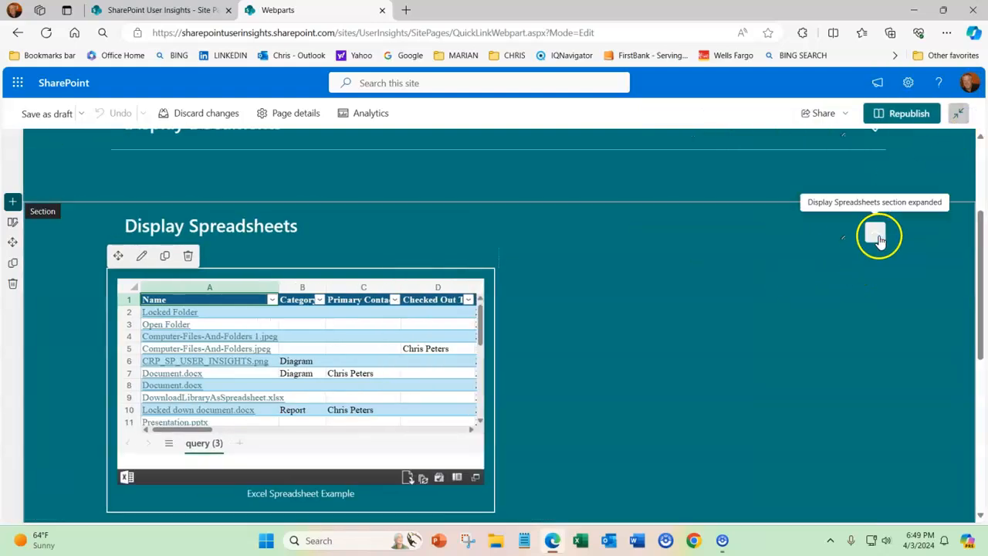
# Collapse the Display Spreadsheets section and expand the Display PowerPoint Slides section
pyautogui.click(875, 233)
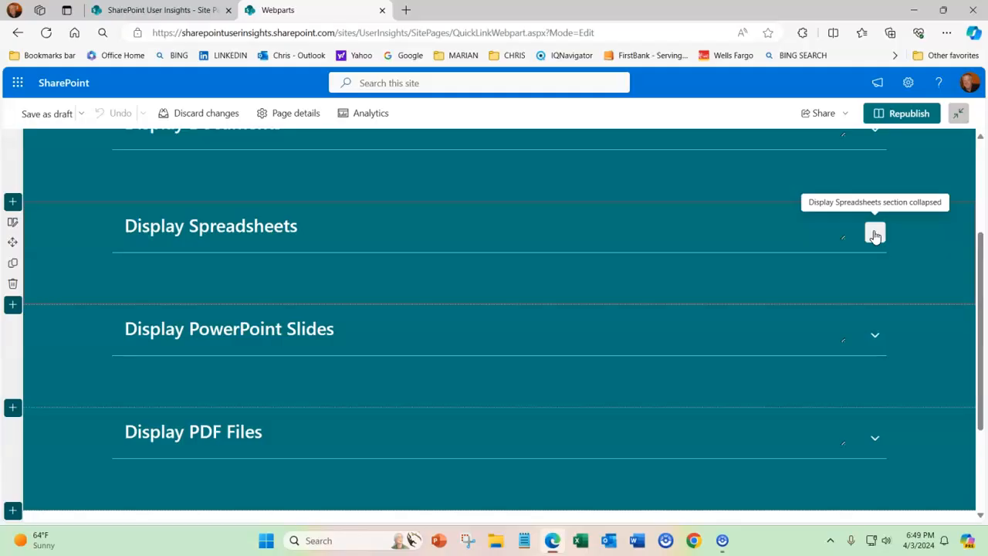
pyautogui.click(875, 335)
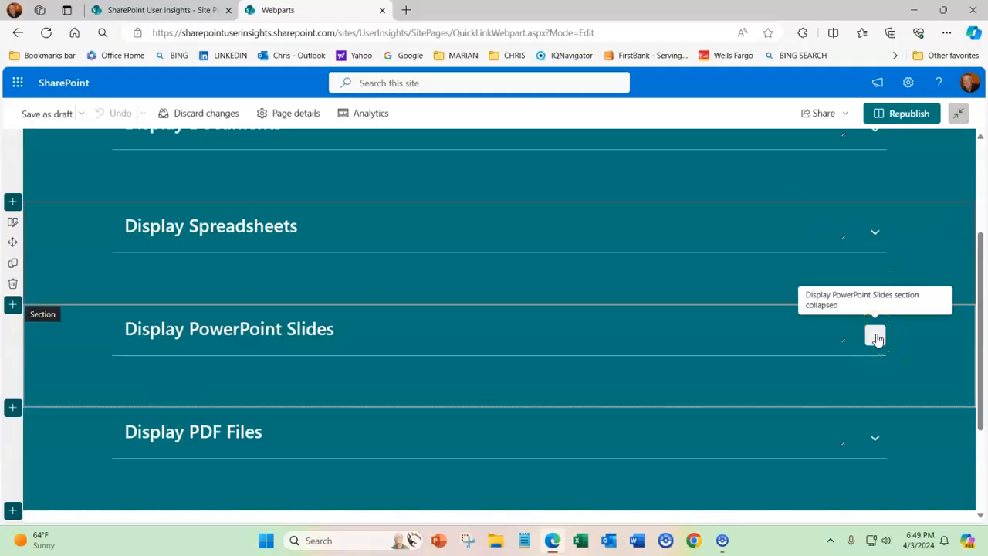
pyautogui.click(876, 336)
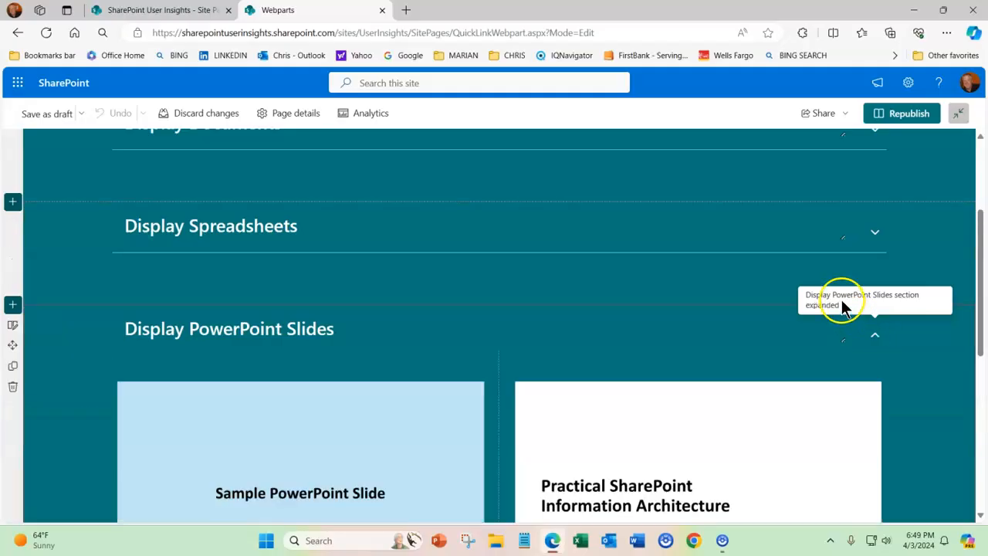
pyautogui.scroll(-3, 708, 265)
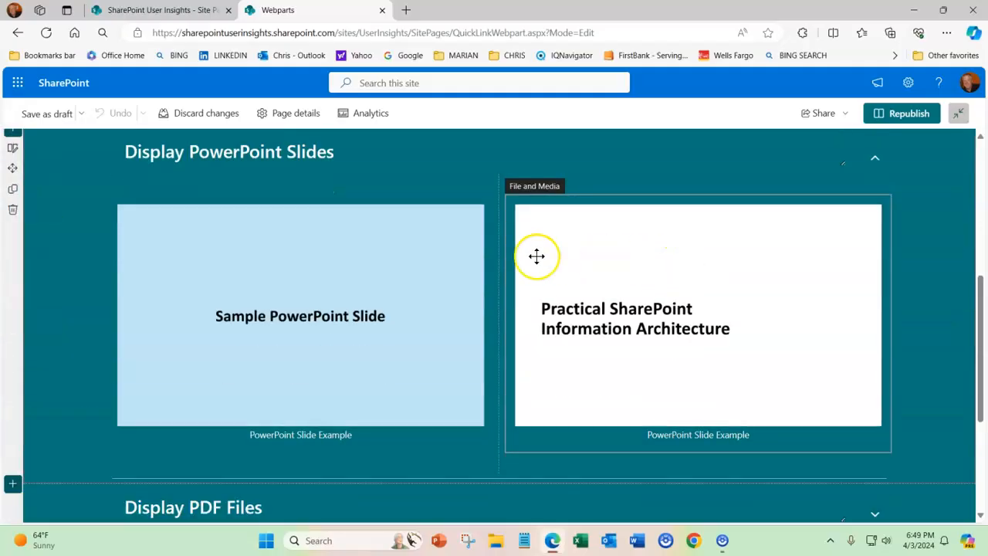
# Select the Sample PowerPoint Slide web part and show its embedded viewer's file options
pyautogui.click(212, 284)
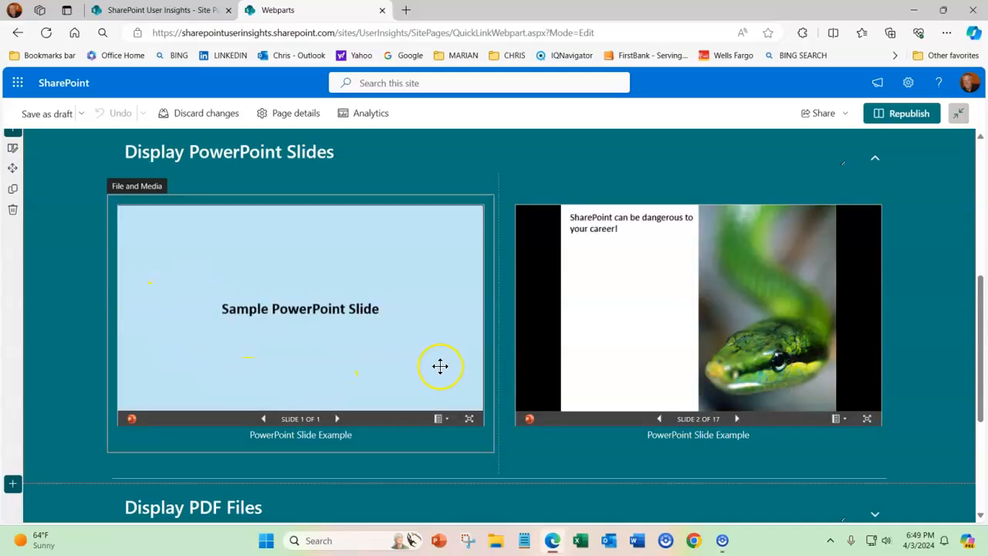
pyautogui.click(445, 419)
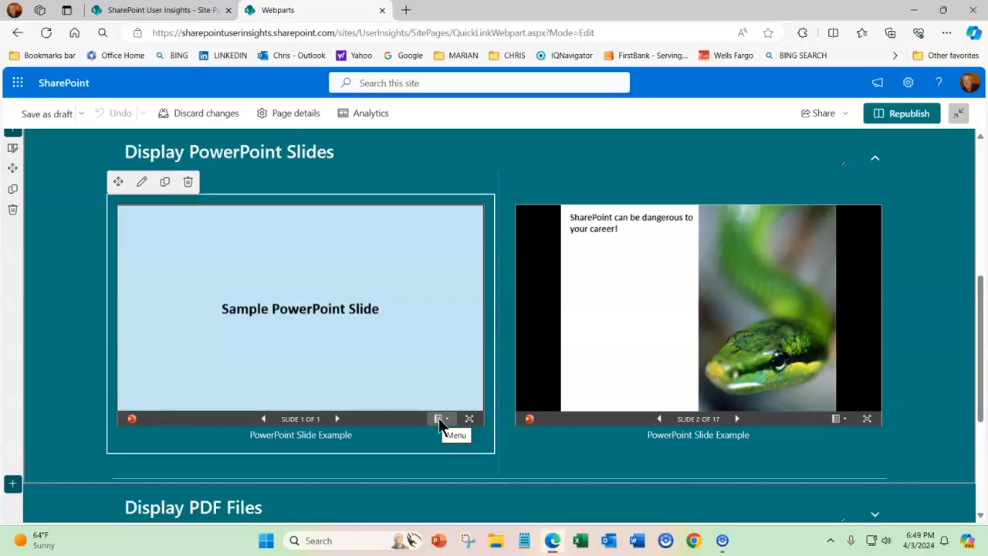
pyautogui.click(438, 419)
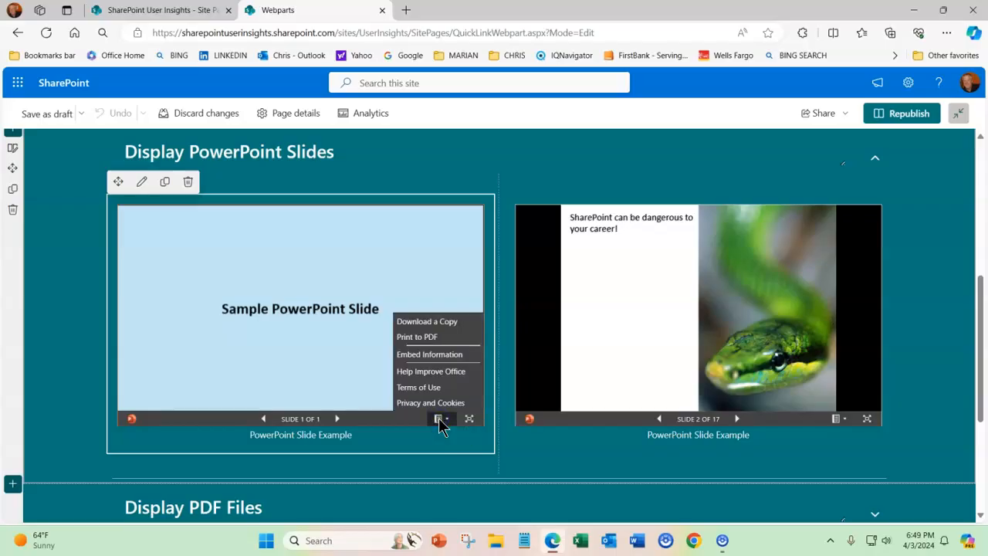